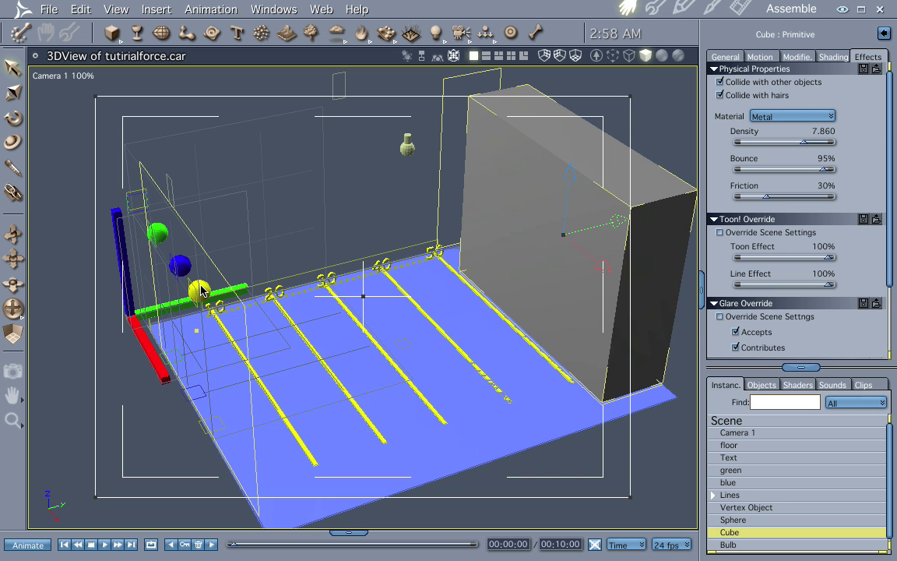
# Check each sphere's physical material (green Rubber, blue Metal, yellow Ice), then show Scene settings.
pyautogui.click(249, 204)
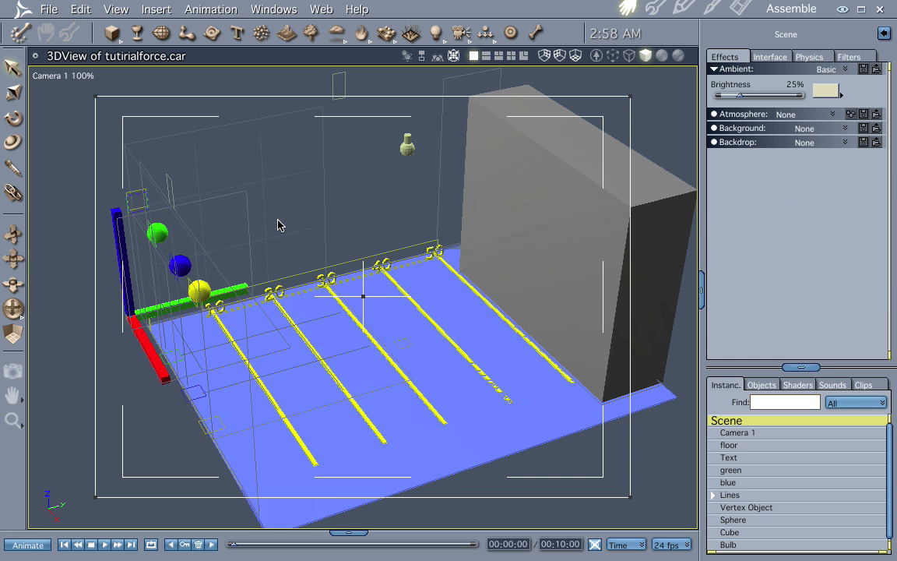
pyautogui.click(194, 295)
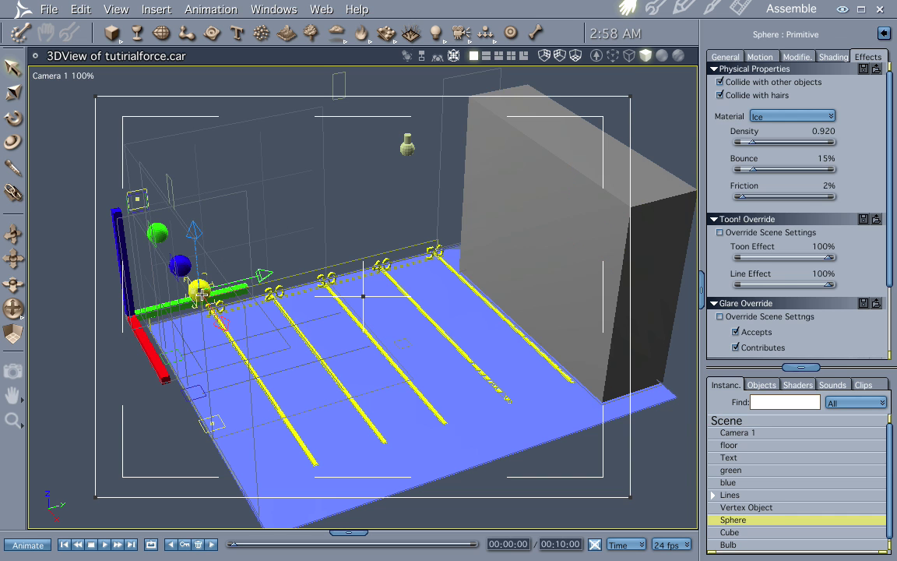
pyautogui.click(156, 233)
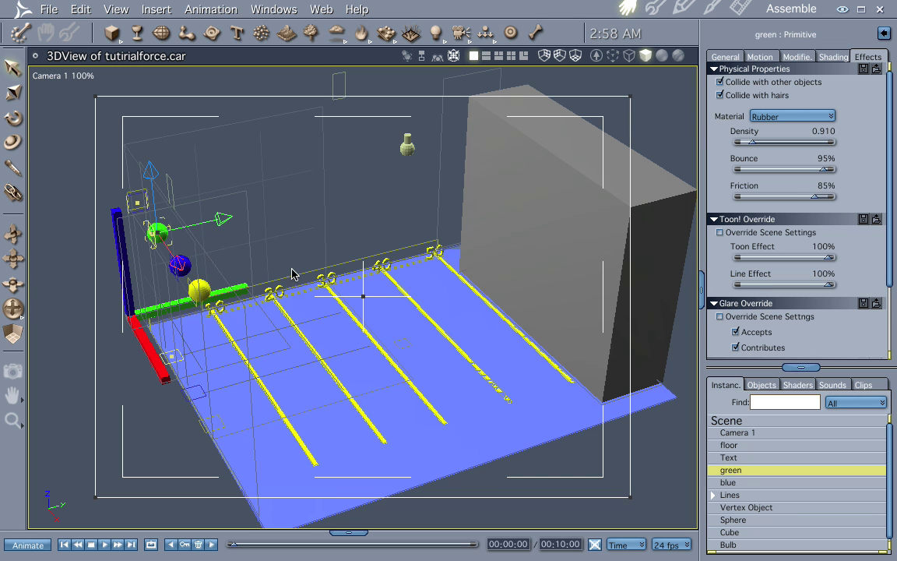
pyautogui.click(178, 274)
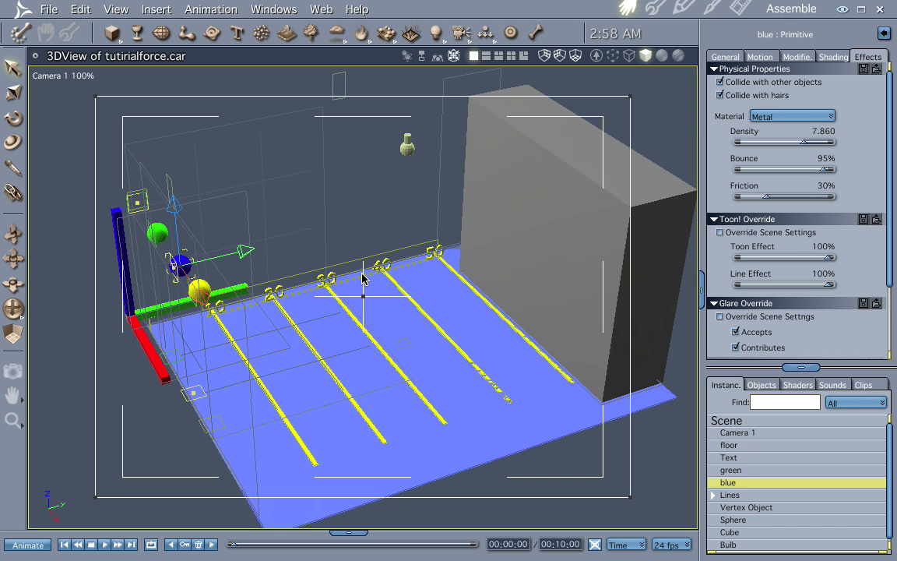
pyautogui.click(205, 290)
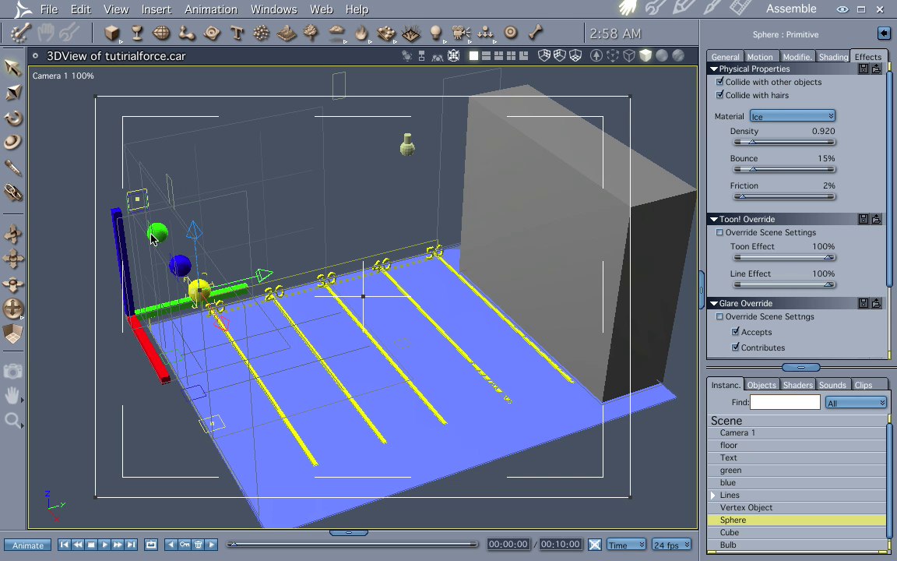
pyautogui.click(737, 421)
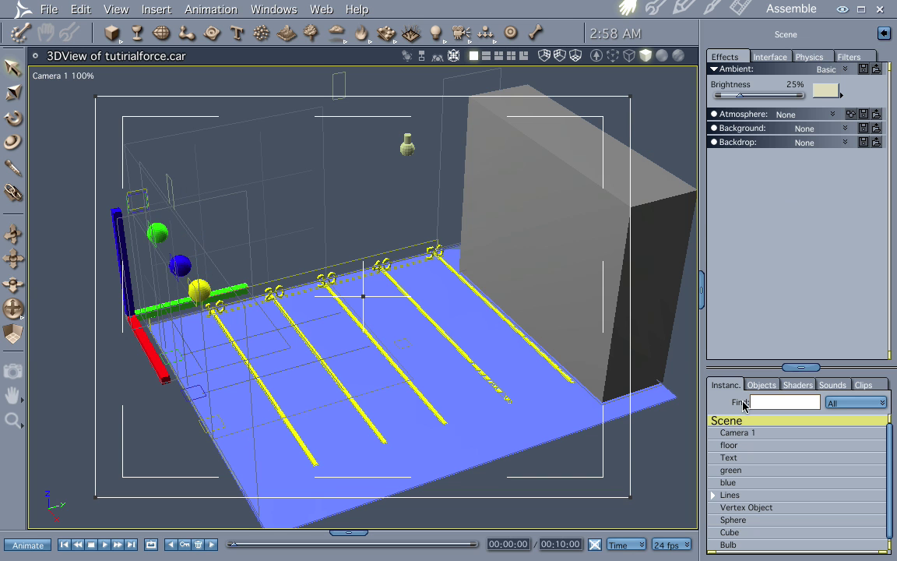
# Review the scene's physics engine and gravity, then select the green sphere to see its Rubber properties.
pyautogui.click(809, 60)
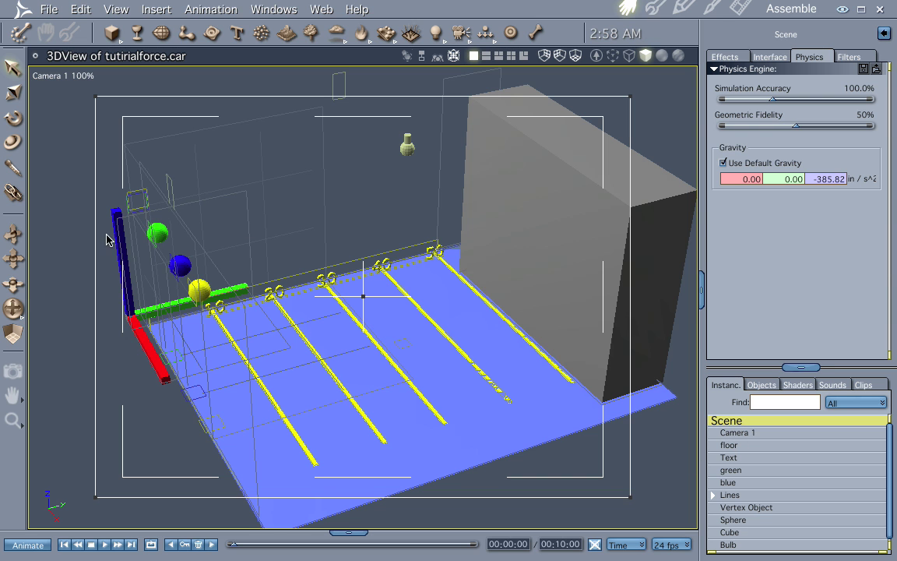
pyautogui.click(148, 208)
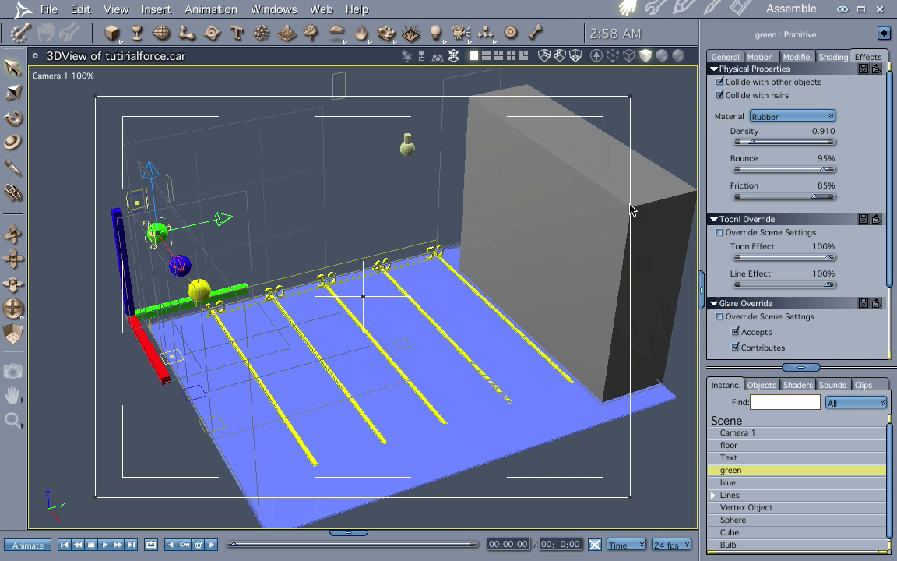
# Compare motion settings of the green, blue and yellow spheres, ending on yellow's Keyframe motion.
pyautogui.click(759, 58)
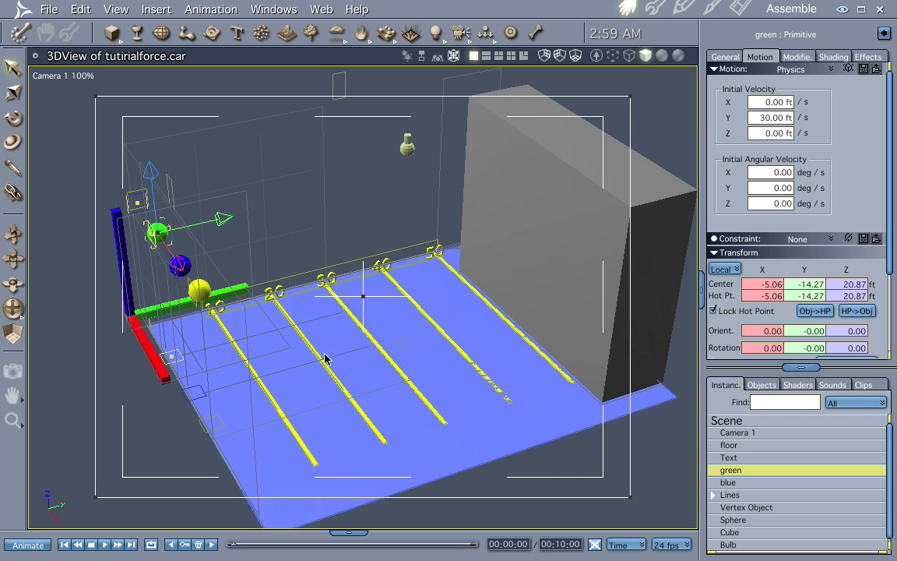
pyautogui.click(180, 273)
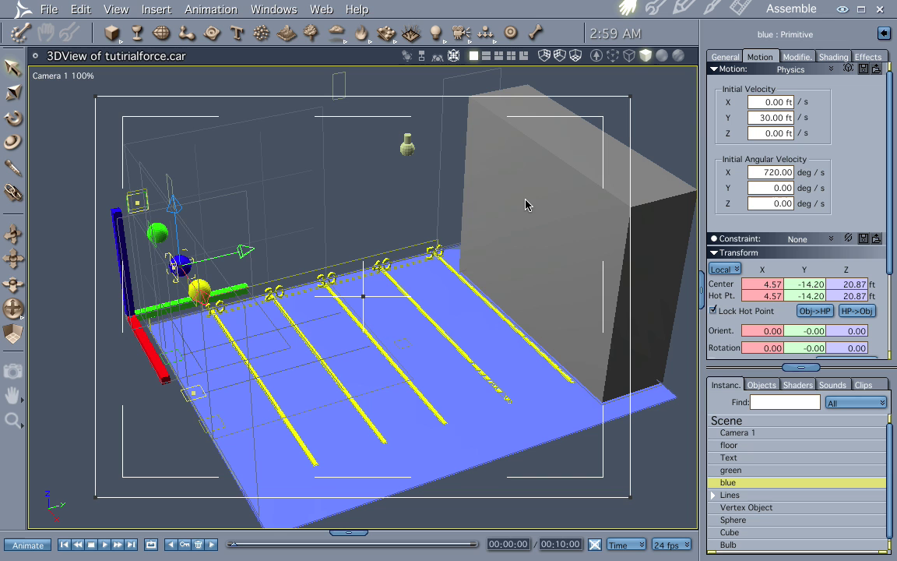
pyautogui.click(207, 289)
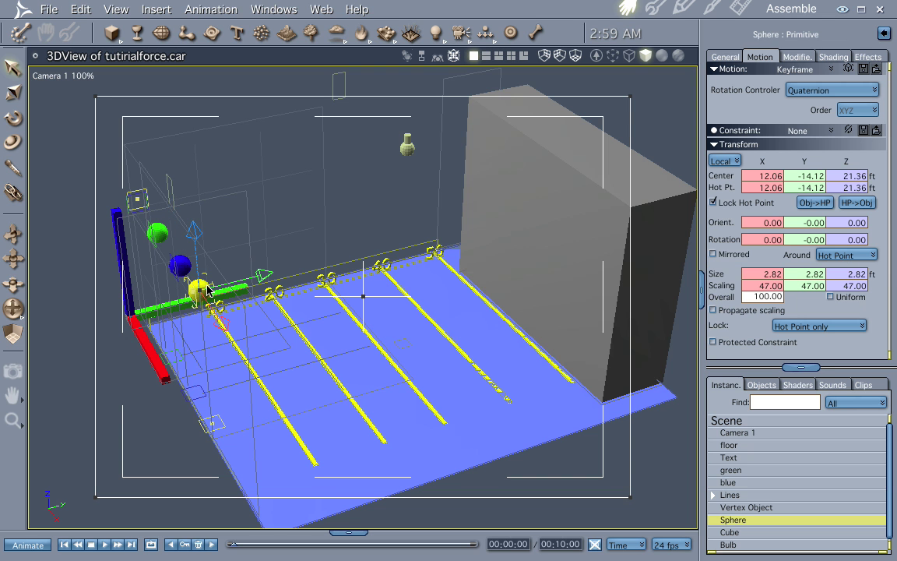
# Switch the yellow sphere's motion type to Physics, accepting the animation method conversion.
pyautogui.click(831, 71)
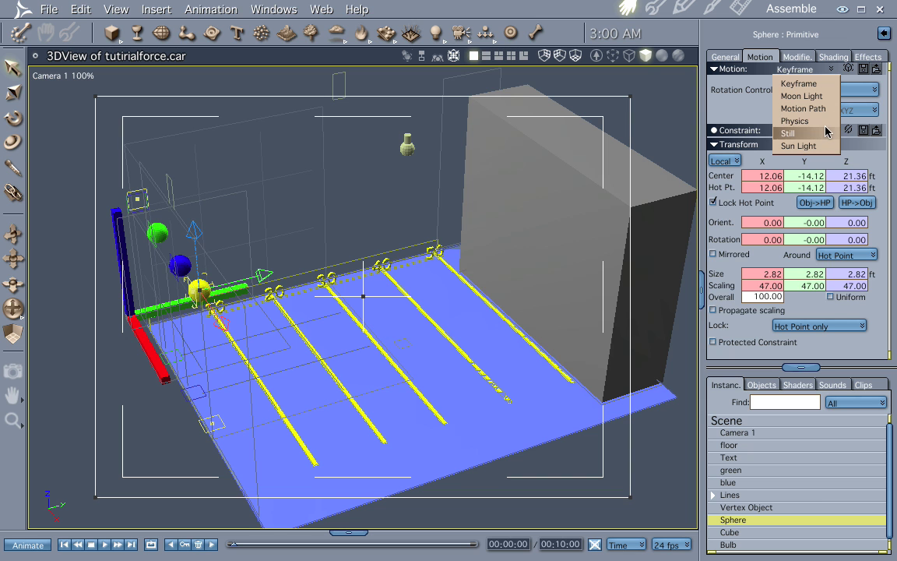
pyautogui.click(806, 121)
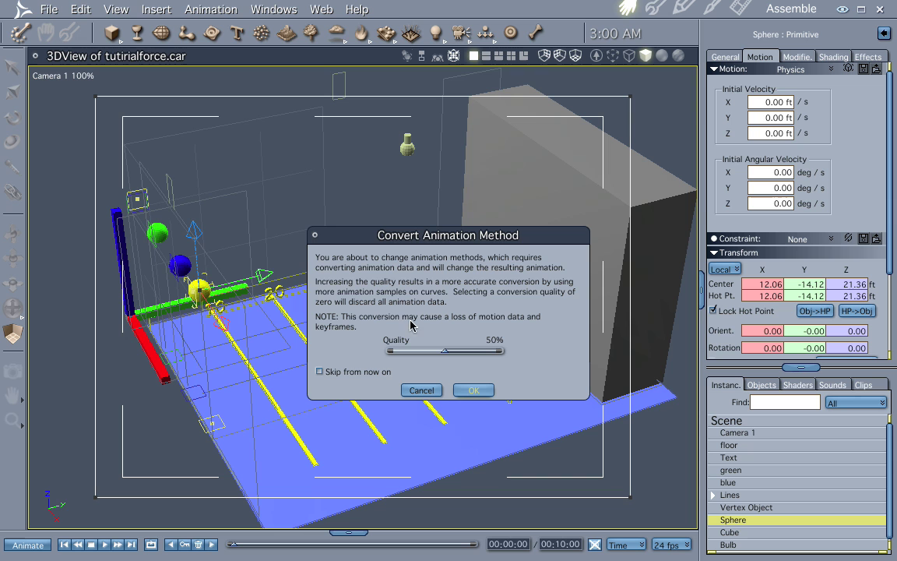
pyautogui.click(474, 390)
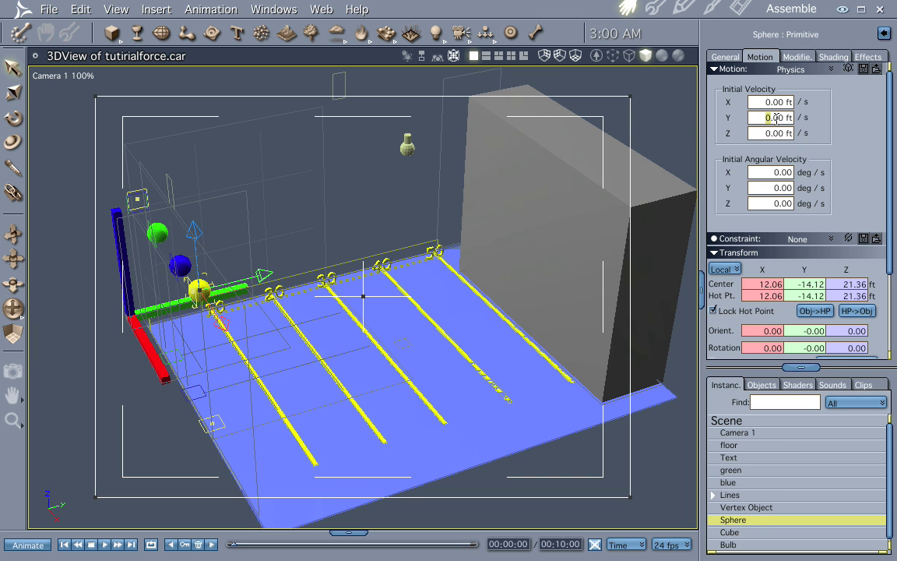
# Set its initial Y velocity to 20 ft/s and scrub the timeline to preview the rolling.
pyautogui.moveTo(759, 119); pyautogui.dragTo(813, 118)
pyautogui.write('20')
pyautogui.press('Return')
pyautogui.moveTo(236, 549); pyautogui.dragTo(303, 549)
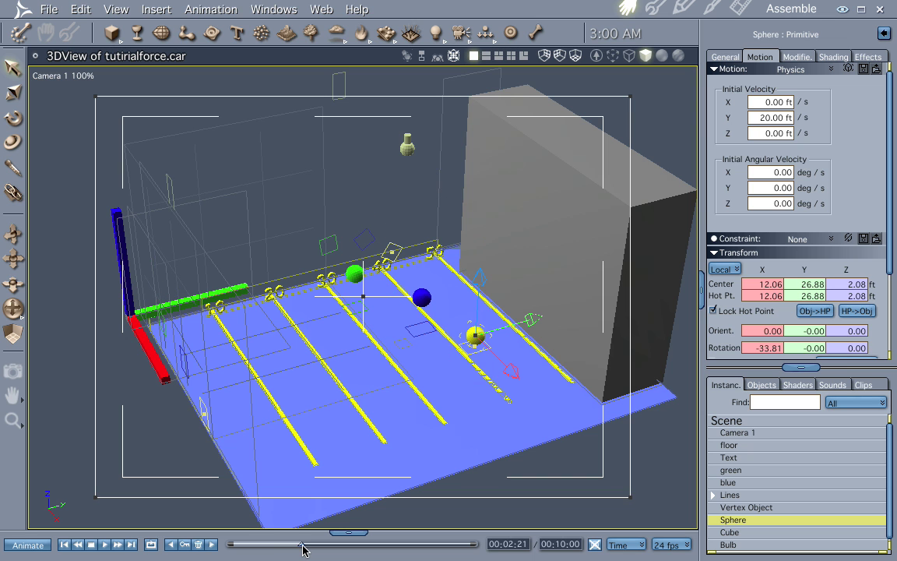
# Rewind to the start, briefly expand and collapse the sequencer, and list the yellow sphere's motion types.
pyautogui.click(65, 544)
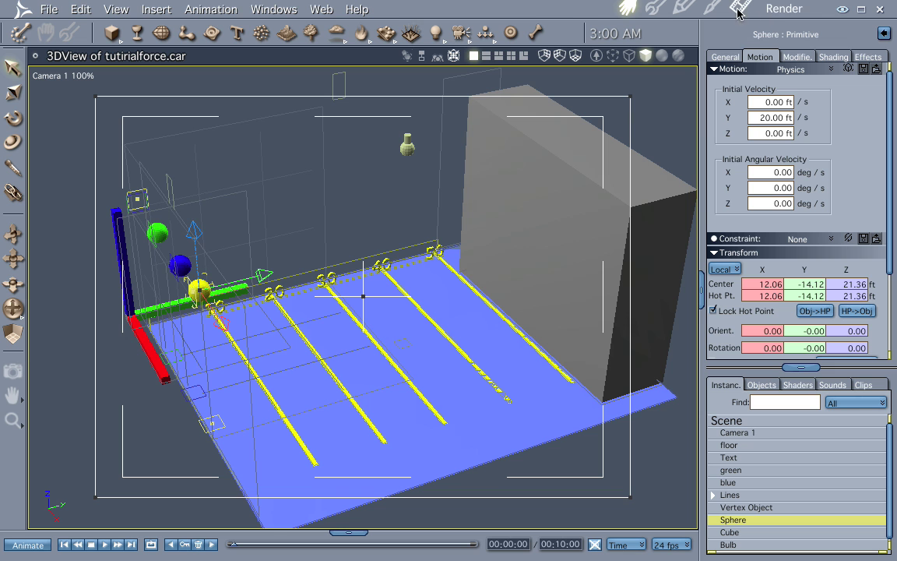
pyautogui.click(343, 542)
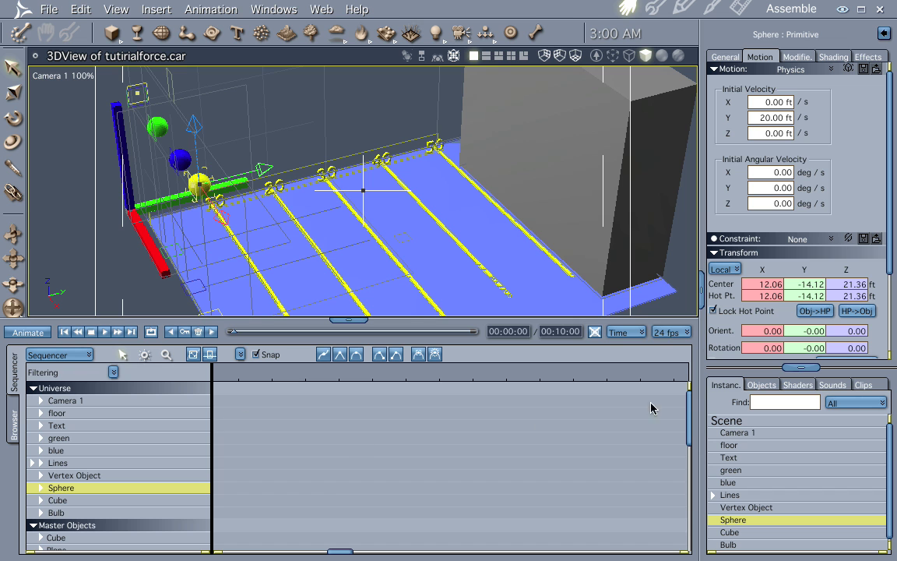
pyautogui.click(344, 318)
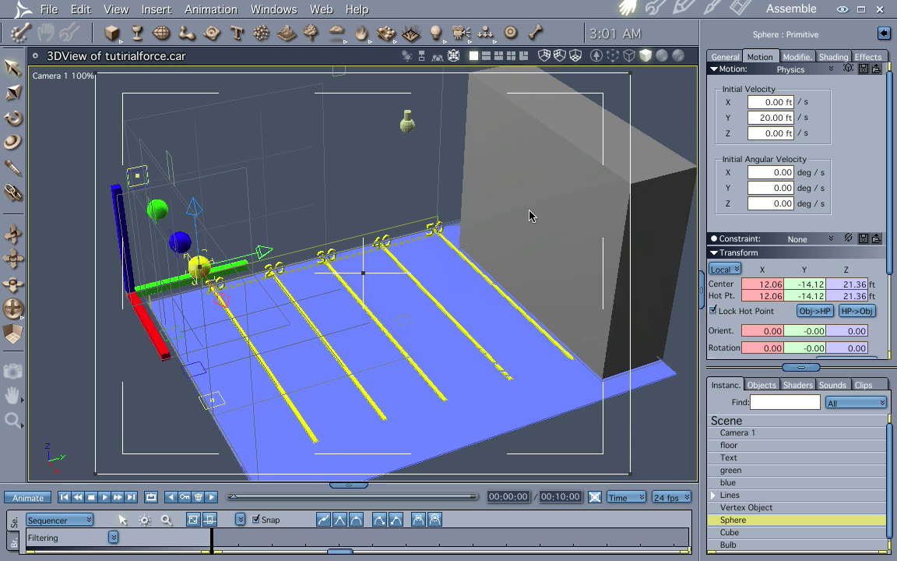
pyautogui.click(832, 70)
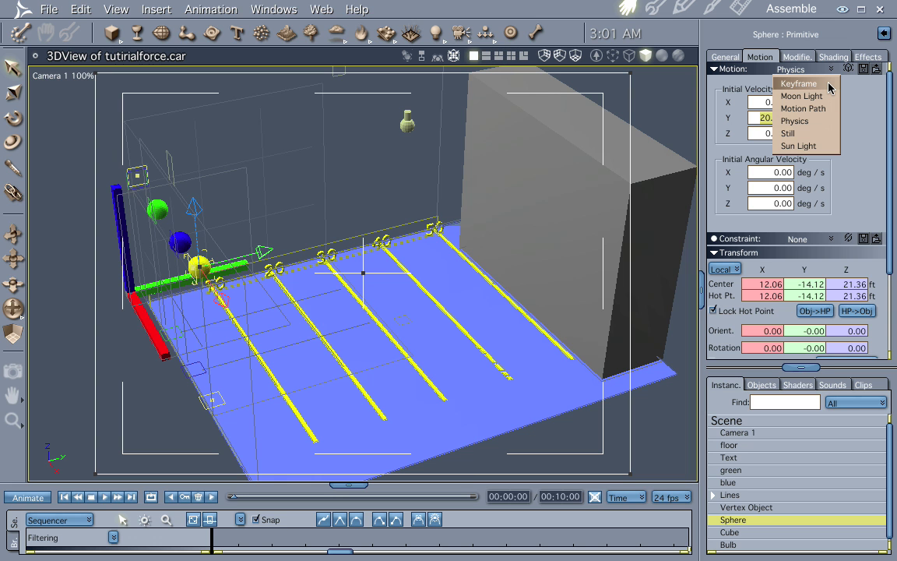
# Convert the yellow sphere to Keyframe motion and expand the sequencer to view its ~10 s of keys.
pyautogui.click(828, 83)
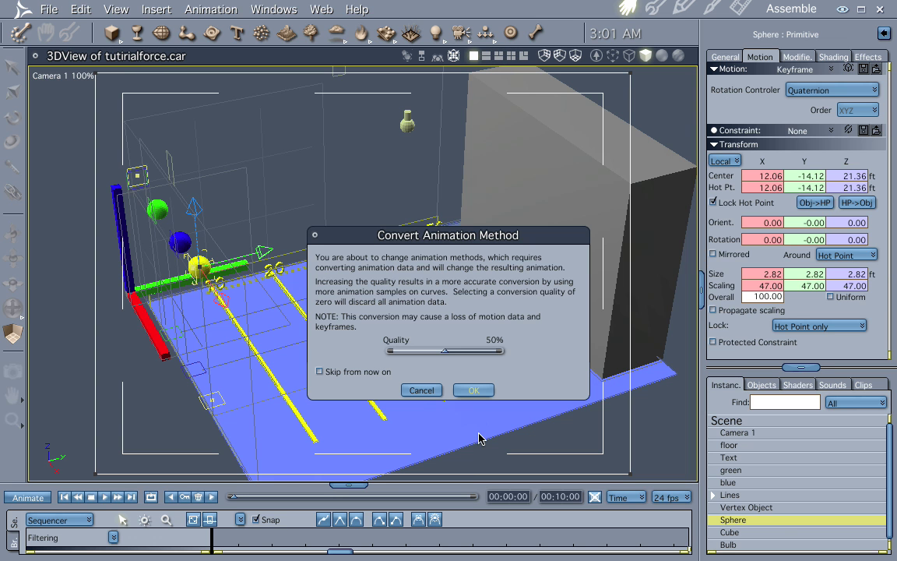
pyautogui.press('Return')
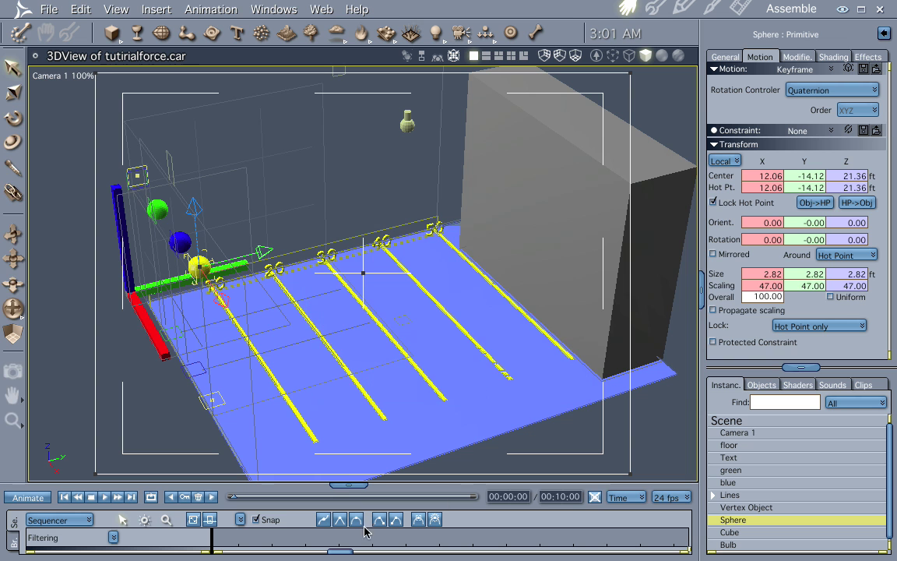
pyautogui.moveTo(347, 485); pyautogui.dragTo(348, 276)
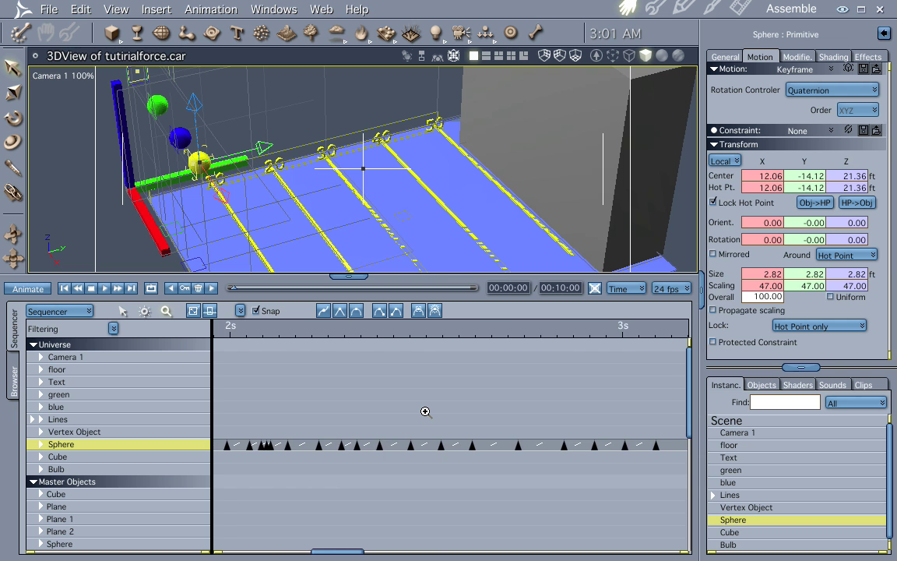
pyautogui.keyDown('alt'); pyautogui.click(587, 492); pyautogui.keyUp('alt')
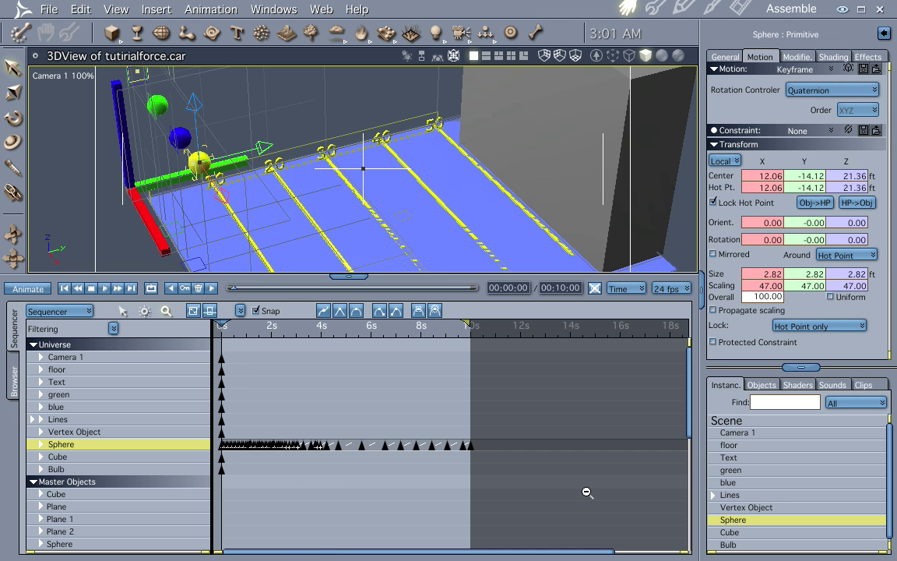
# Collapse the timeline and render the animation to physicsdraft.mov in the Render room.
pyautogui.click(346, 276)
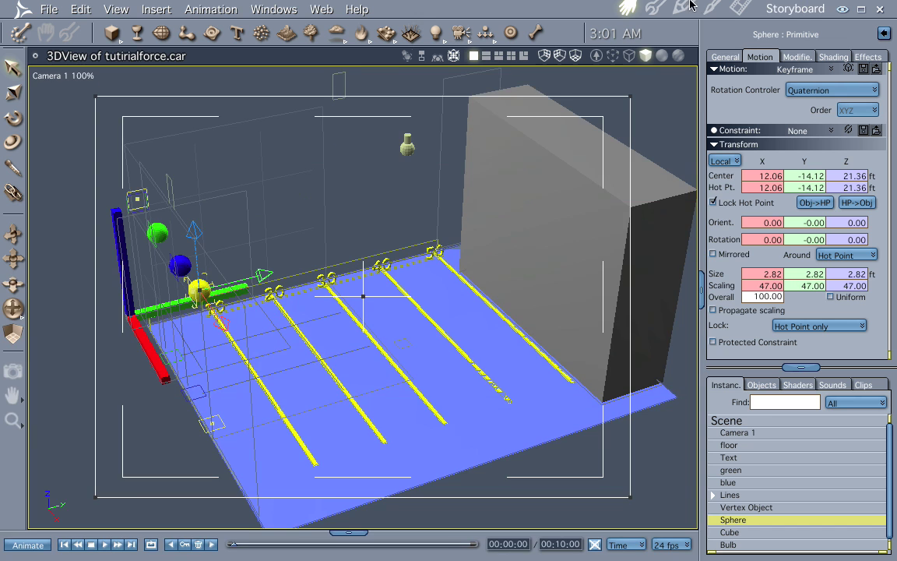
pyautogui.click(740, 8)
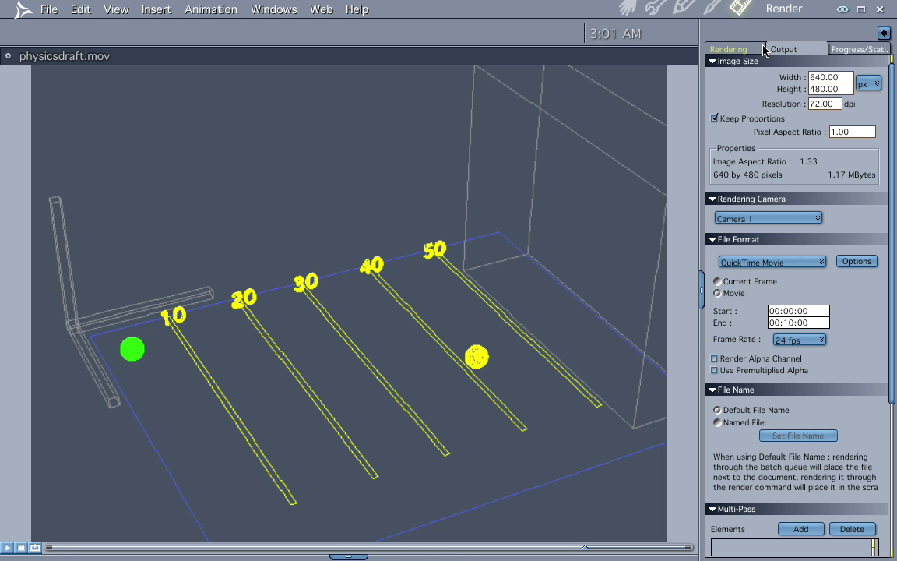
pyautogui.click(34, 549)
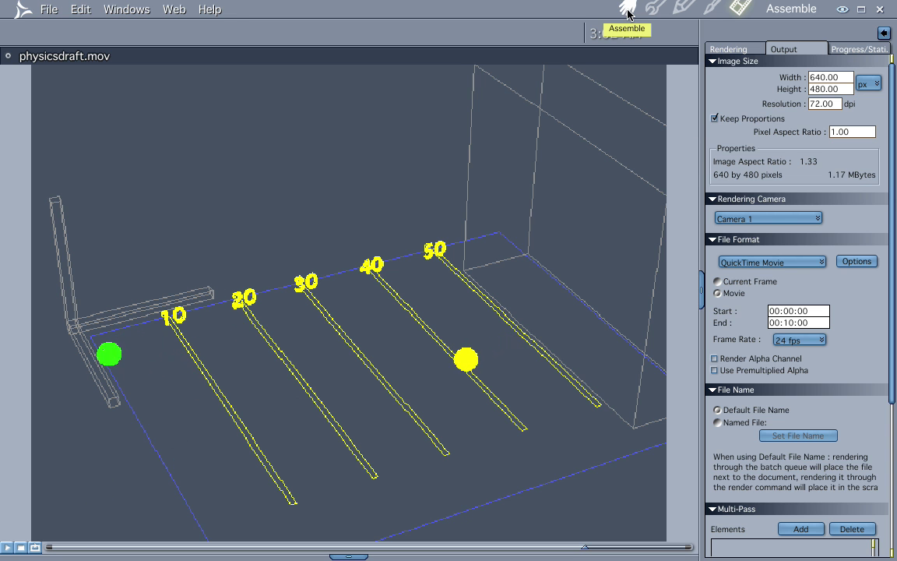
# Back in the Assemble room, compare the green Rubber and blue Metal spheres' physical properties.
pyautogui.click(628, 11)
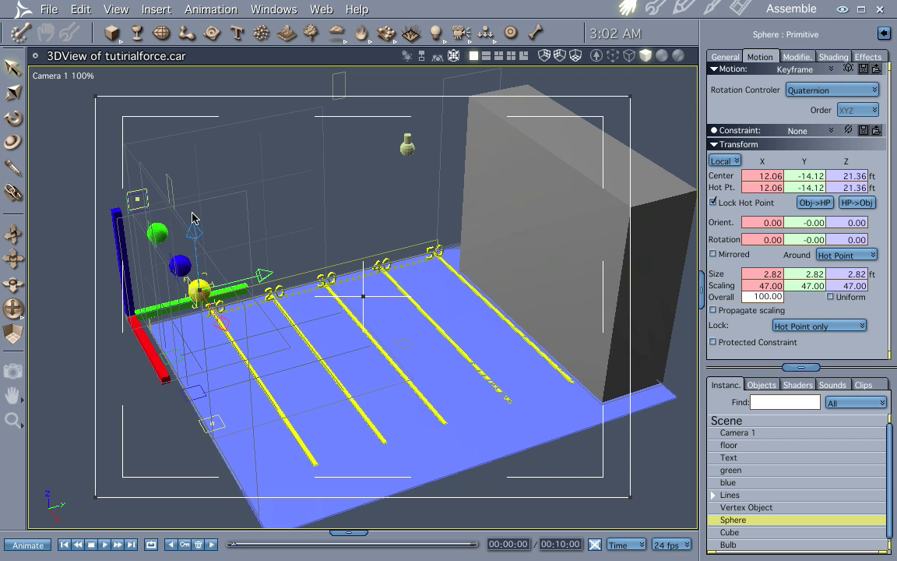
pyautogui.click(156, 234)
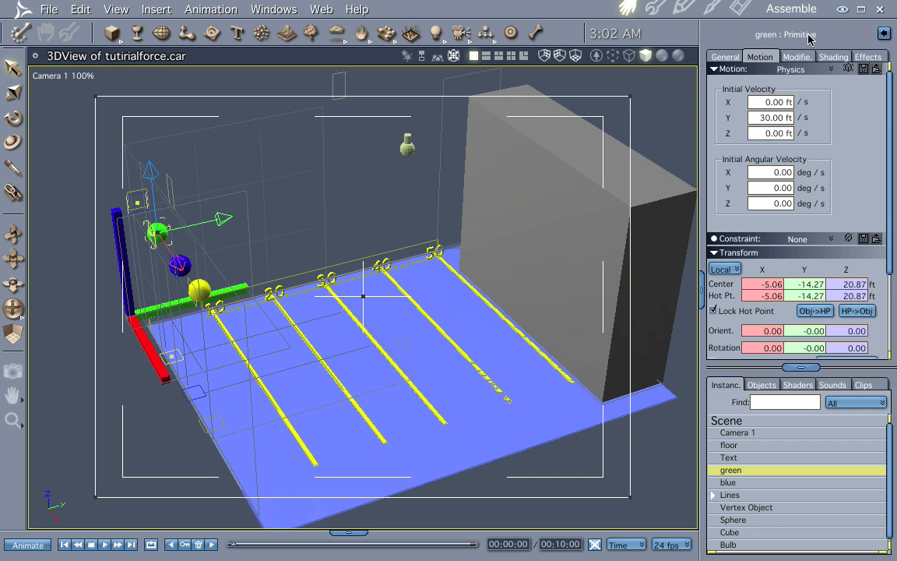
pyautogui.click(865, 56)
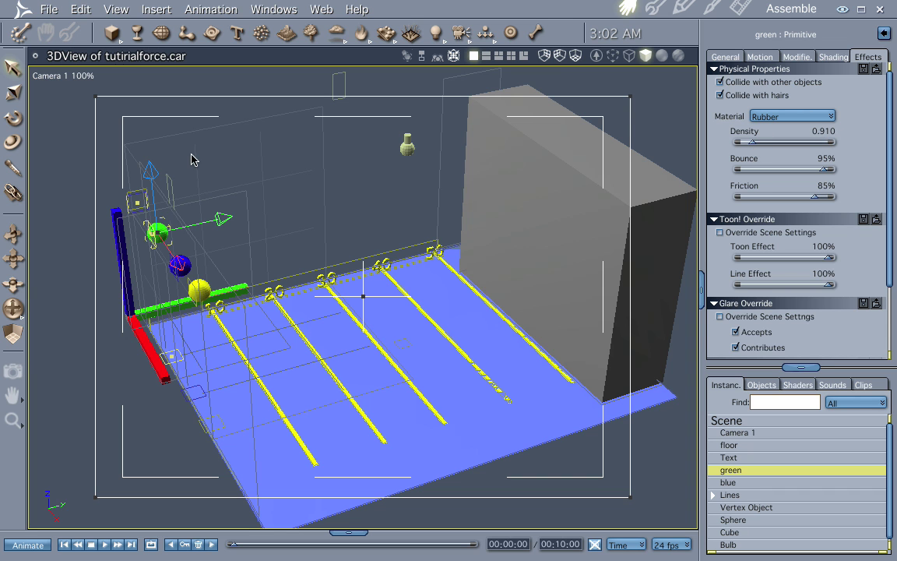
pyautogui.click(177, 270)
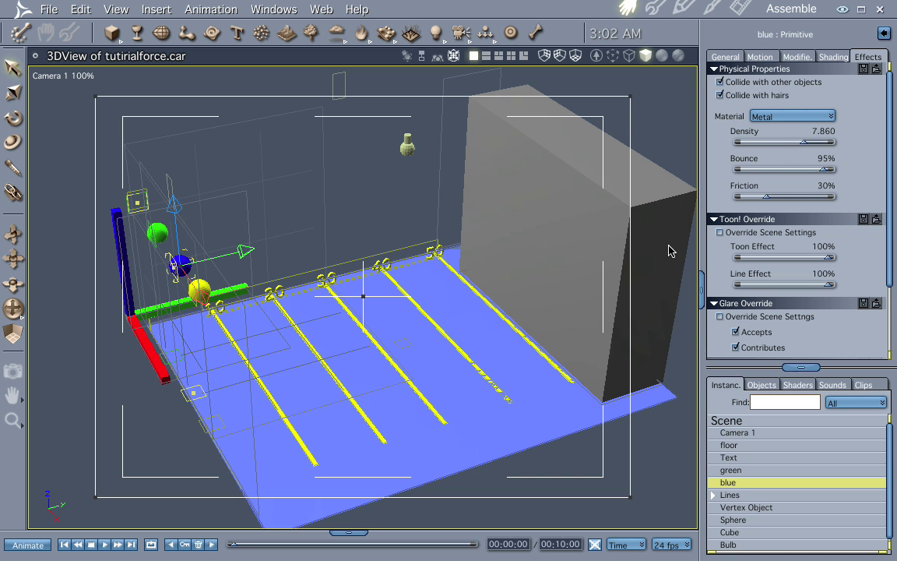
pyautogui.click(158, 231)
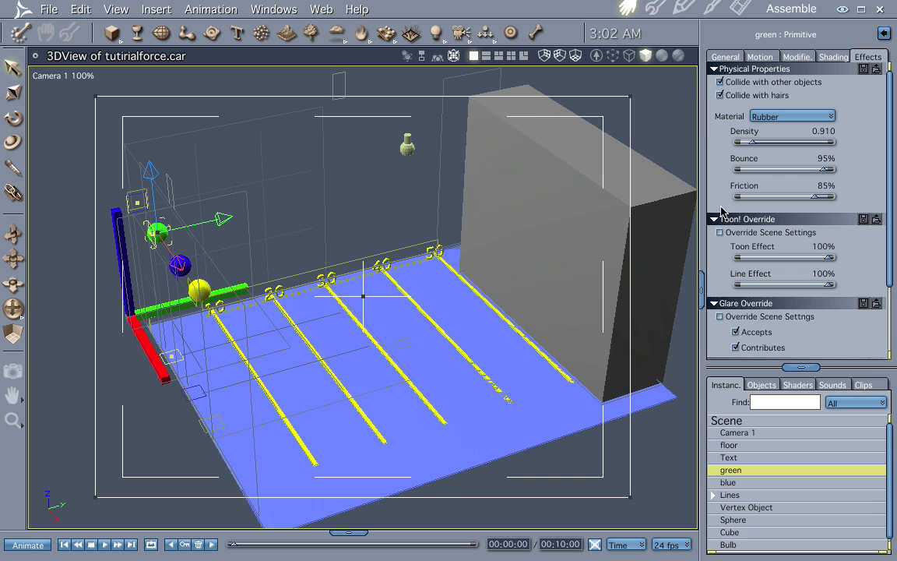
pyautogui.click(175, 272)
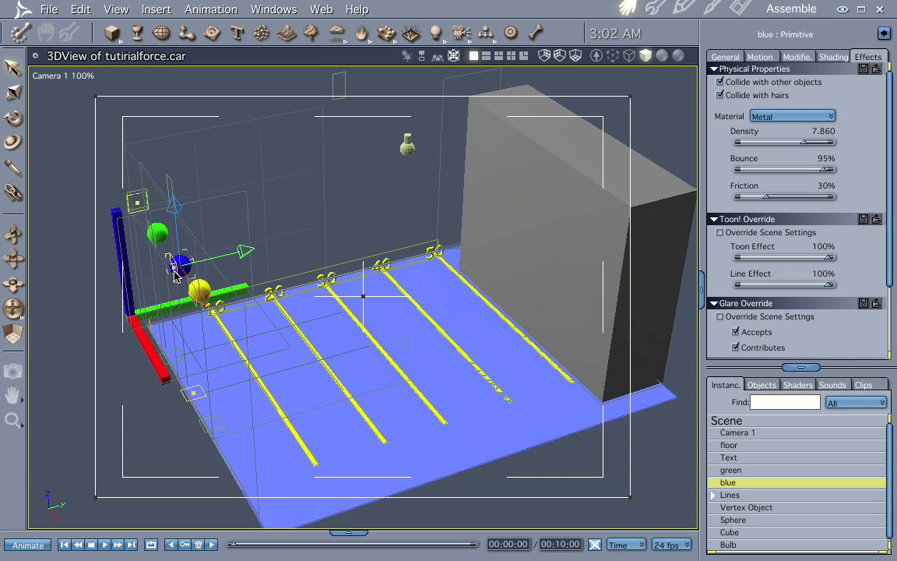
pyautogui.click(155, 9)
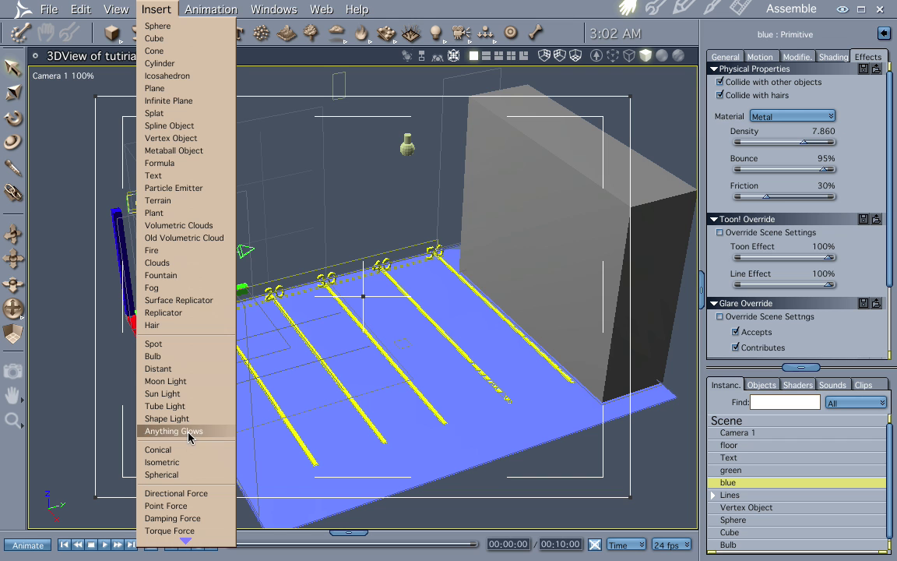
pyautogui.moveTo(185, 539)
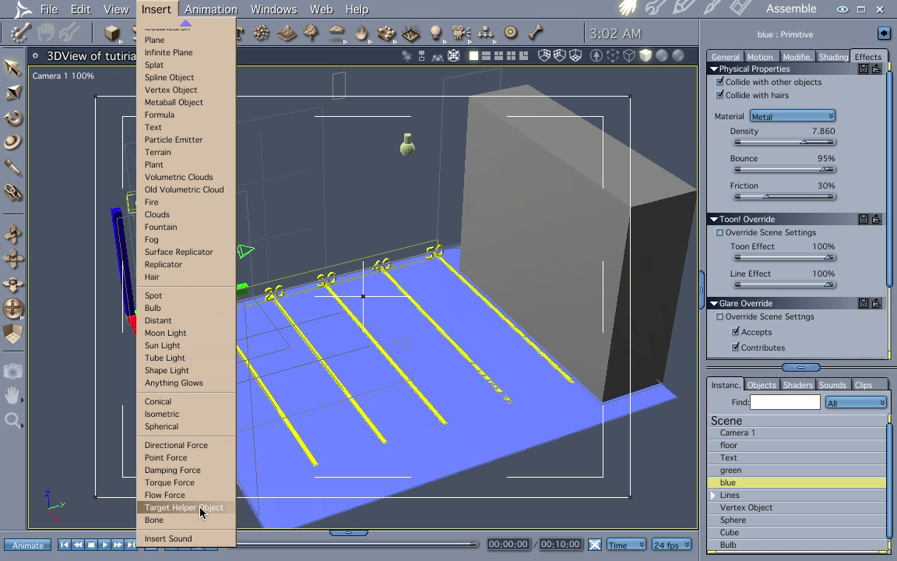
pyautogui.click(144, 8)
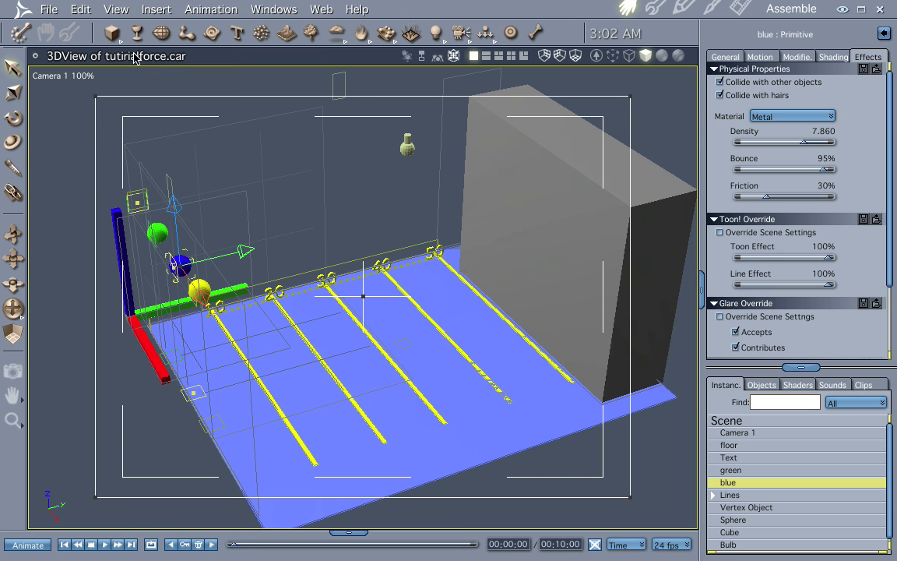
# Re-render physicsdraft.mov from the Render room with all three balls rolling.
pyautogui.click(741, 8)
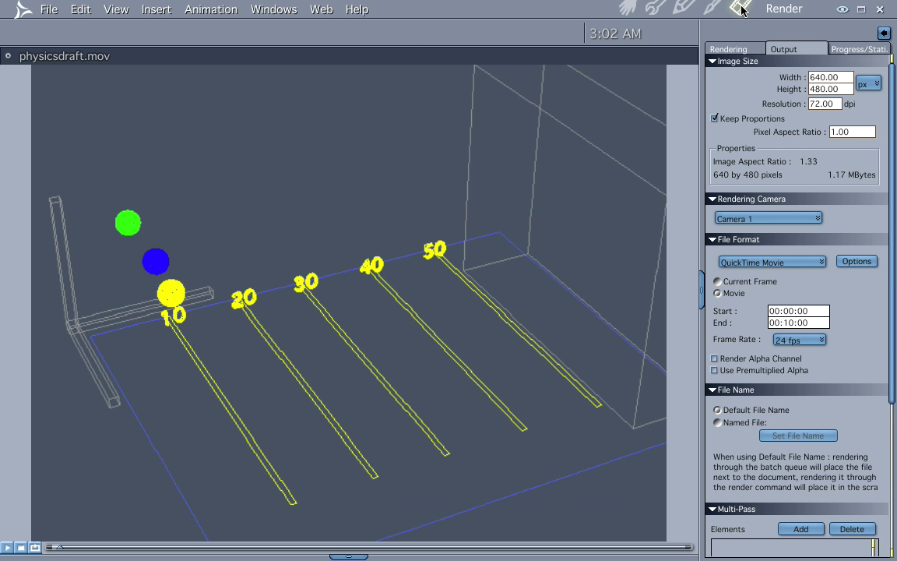
pyautogui.click(35, 548)
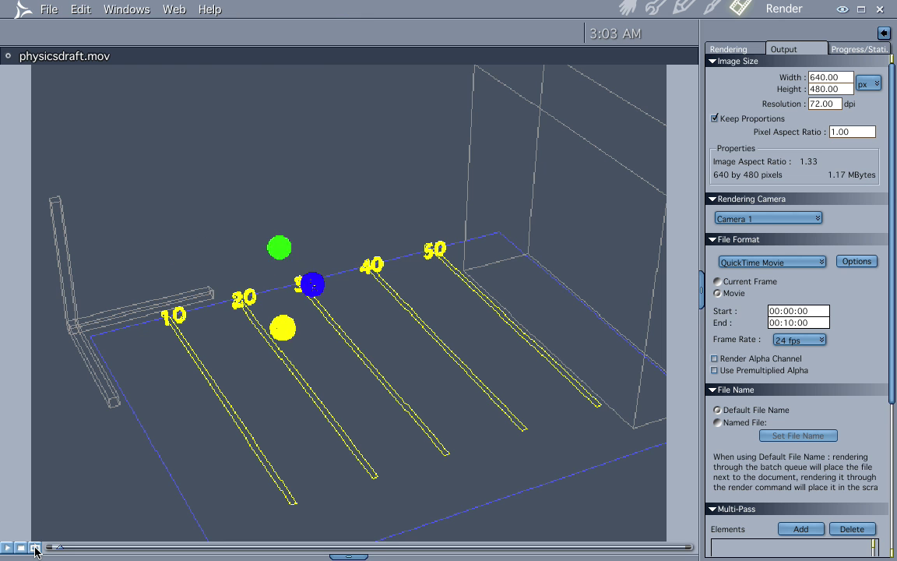